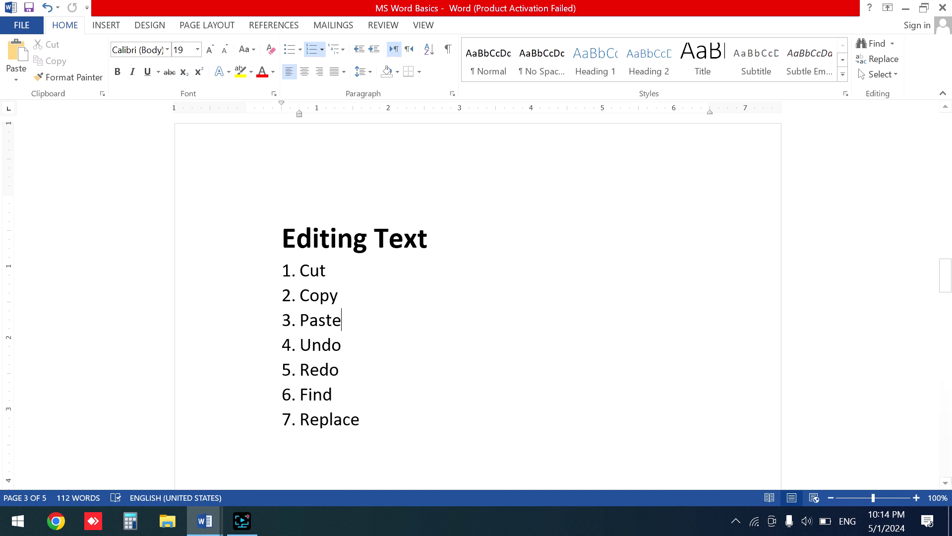
{"action": "left_click", "coordinate": [334, 272]}
{"action": "left_click", "coordinate": [348, 293]}
{"action": "left_click", "coordinate": [347, 315]}
{"action": "left_click", "coordinate": [353, 345]}
{"action": "left_click", "coordinate": [345, 370]}
{"action": "key", "text": "BackSpace"}
{"action": "key", "text": "BackSpace"}
{"action": "type", "text": "do"}
Switch to the test document and add an empty line after its last paragraph
{"action": "mouse_move", "coordinate": [204, 520]}
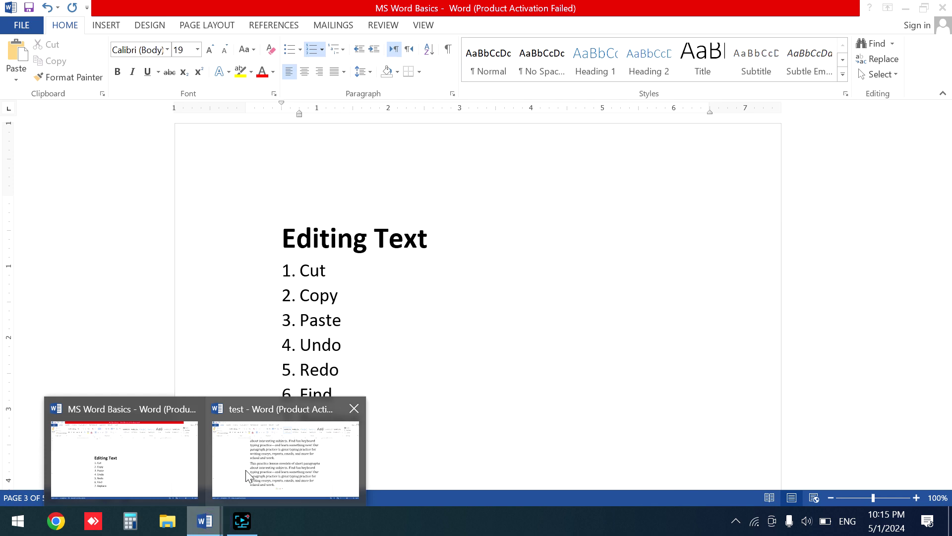
{"action": "left_click", "coordinate": [247, 475]}
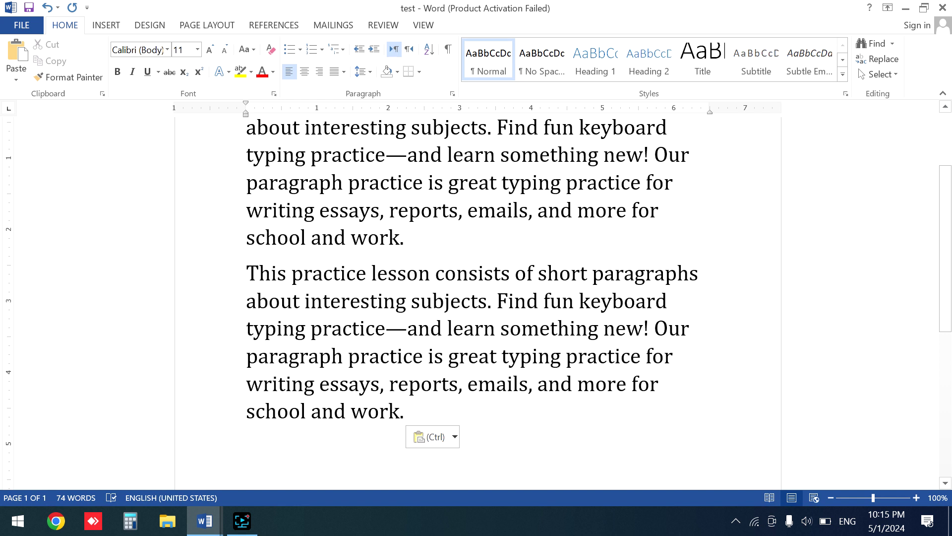
{"action": "left_click_drag", "start_coordinate": [405, 238], "coordinate": [271, 239]}
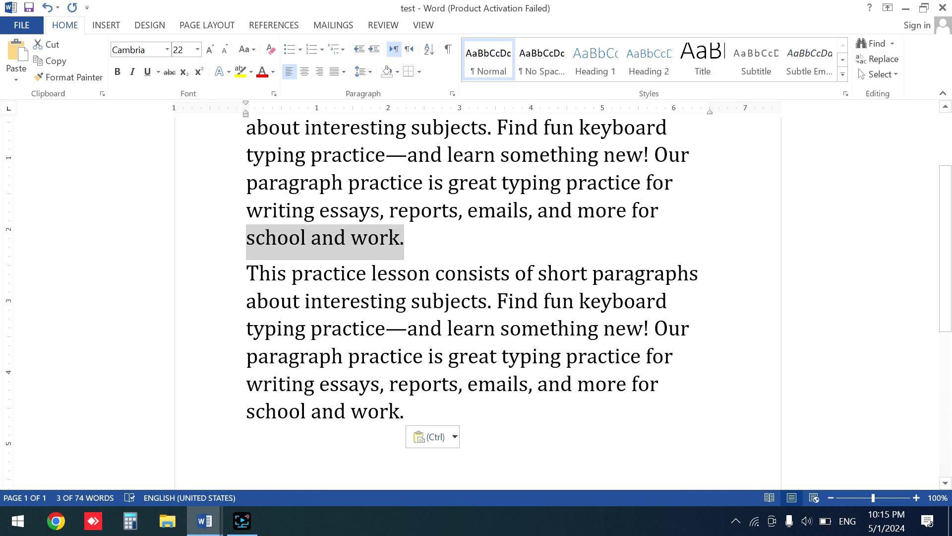
{"action": "left_click", "coordinate": [426, 407]}
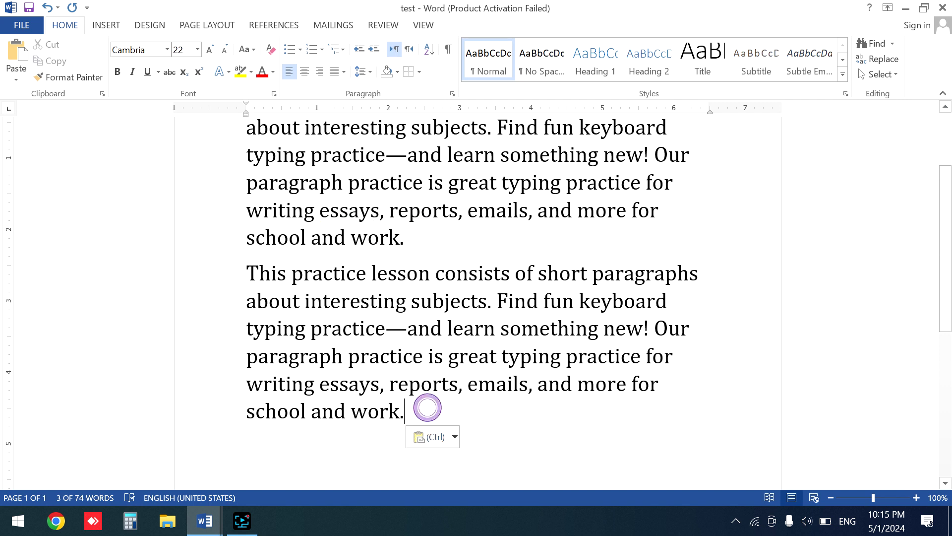
{"action": "key", "text": "Return"}
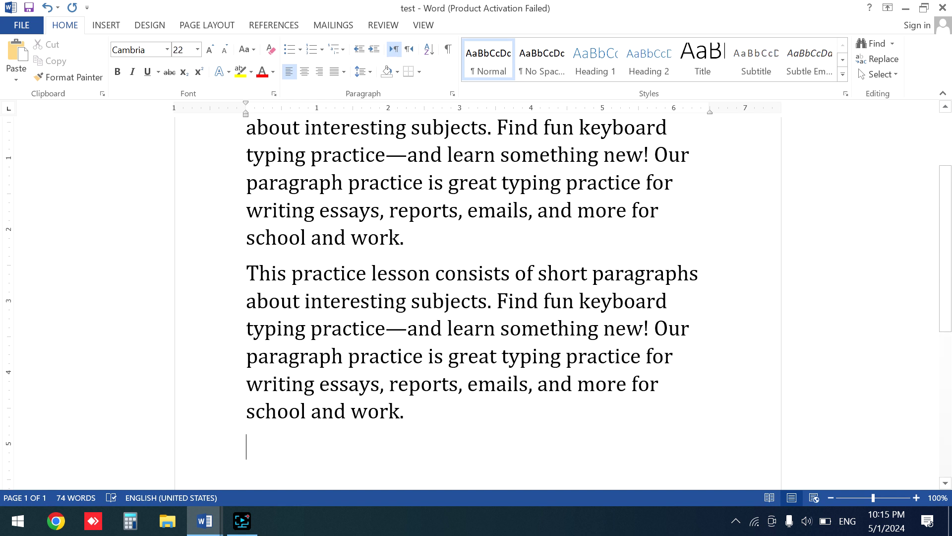
Cut the closing words "school and work." from the end of the first paragraph
{"action": "left_click", "coordinate": [411, 243]}
{"action": "key", "text": "shift+Left"}
{"action": "key", "text": "shift+Left"}
{"action": "key", "text": "ctrl+shift+Left"}
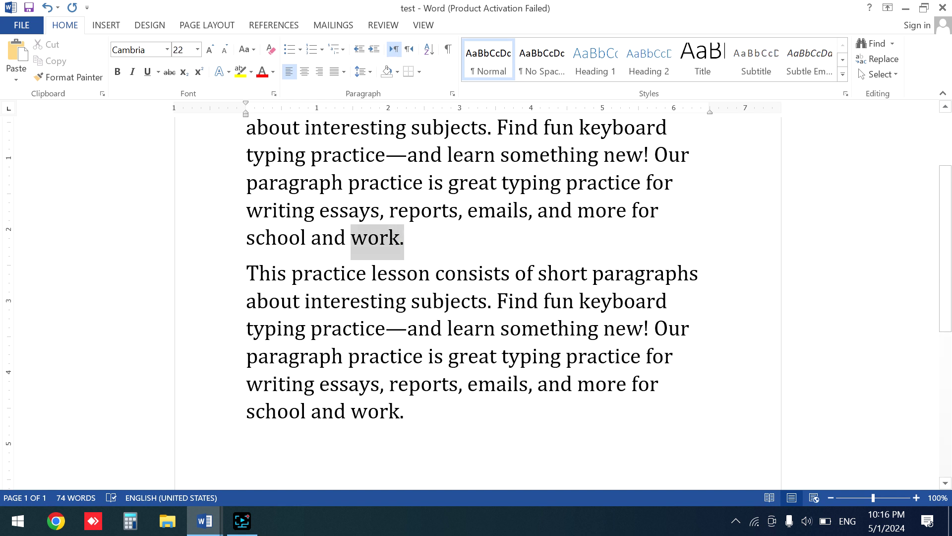
{"action": "key", "text": "ctrl+shift+Left"}
{"action": "key", "text": "ctrl+shift+Left"}
{"action": "mouse_move", "coordinate": [291, 245]}
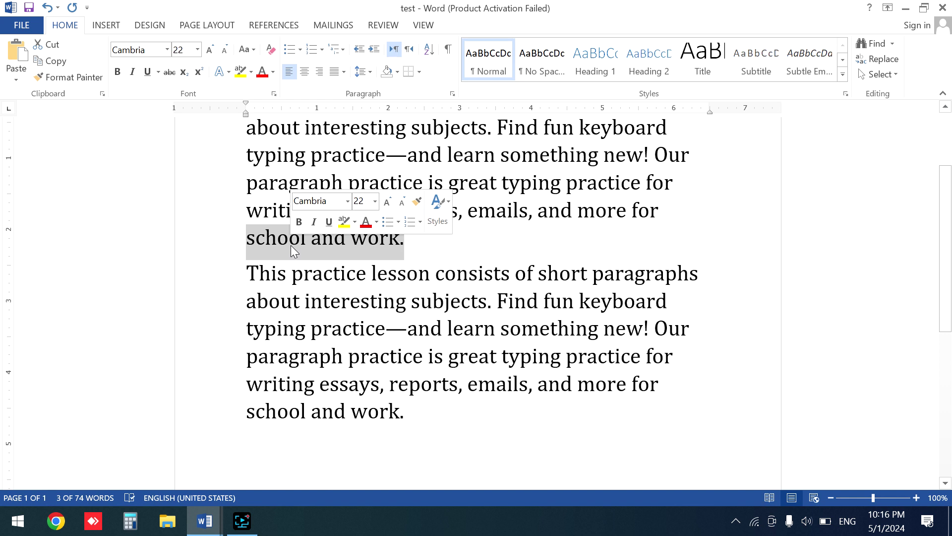
{"action": "right_click", "coordinate": [291, 245]}
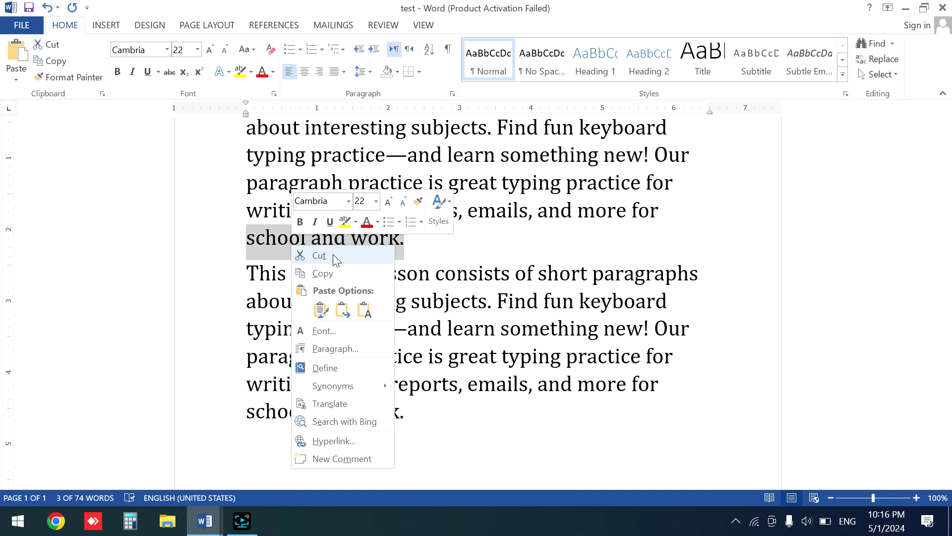
{"action": "left_click", "coordinate": [498, 243]}
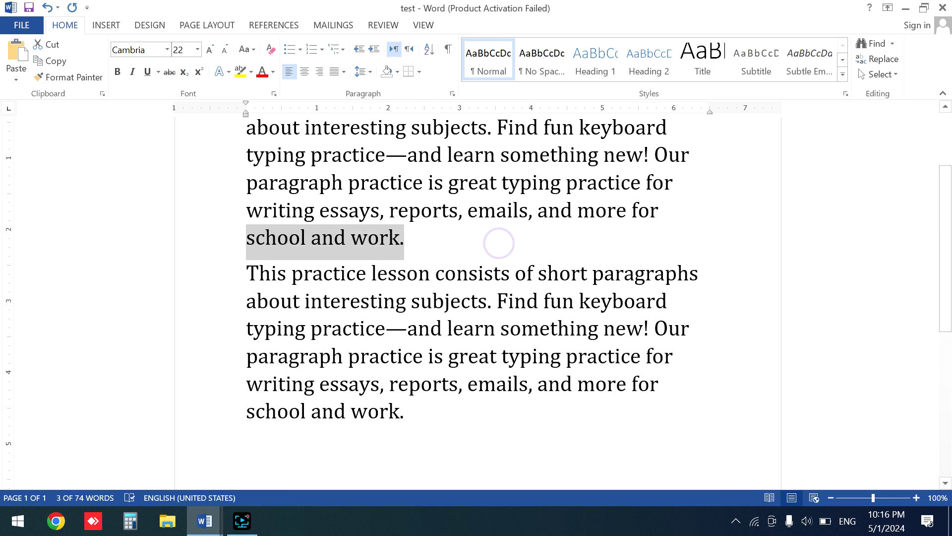
{"action": "key", "text": "ctrl+x"}
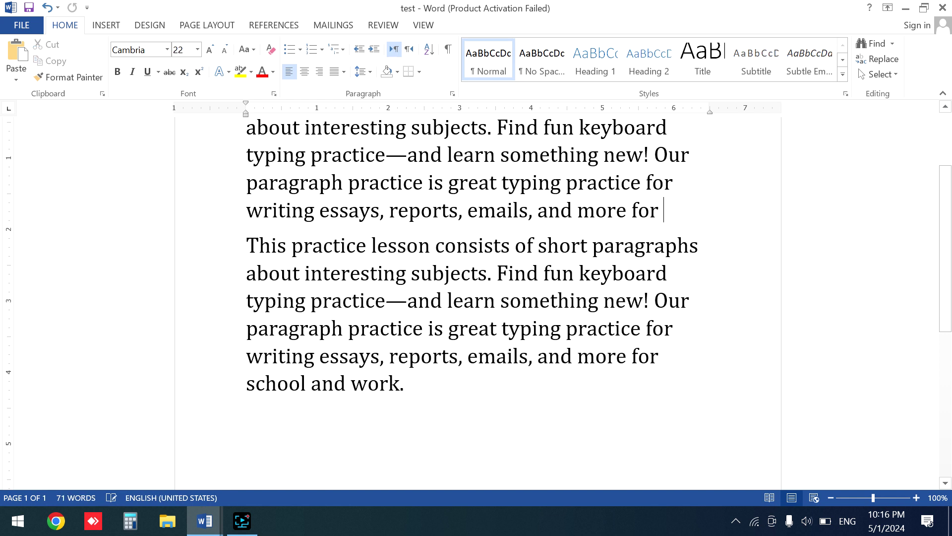
Paste the cut text onto the empty line below the last paragraph
{"action": "left_click", "coordinate": [409, 420]}
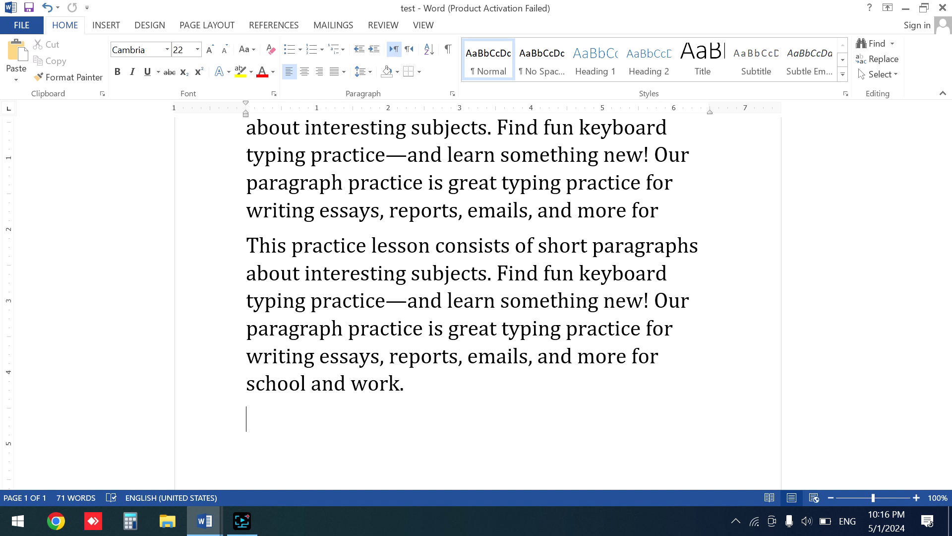
{"action": "right_click", "coordinate": [411, 419]}
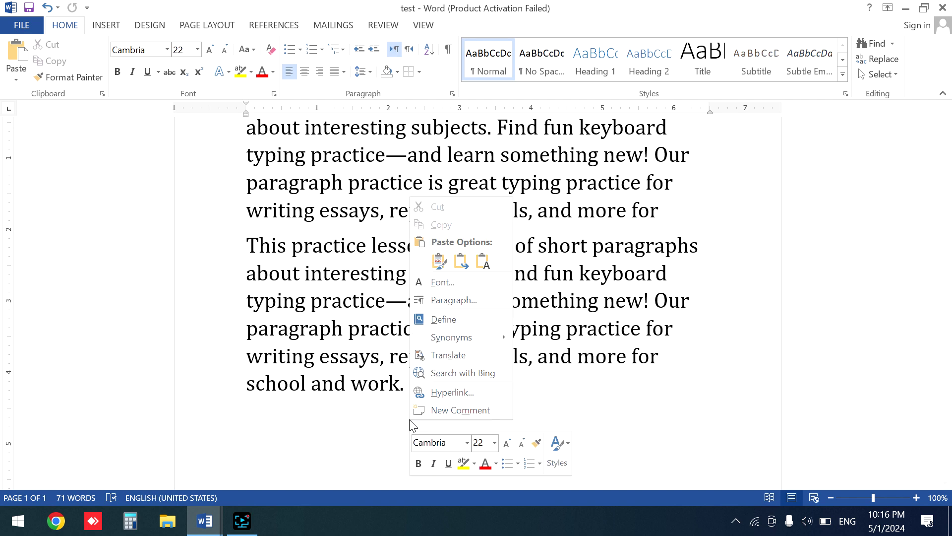
{"action": "left_click", "coordinate": [455, 258]}
{"action": "left_click", "coordinate": [281, 432]}
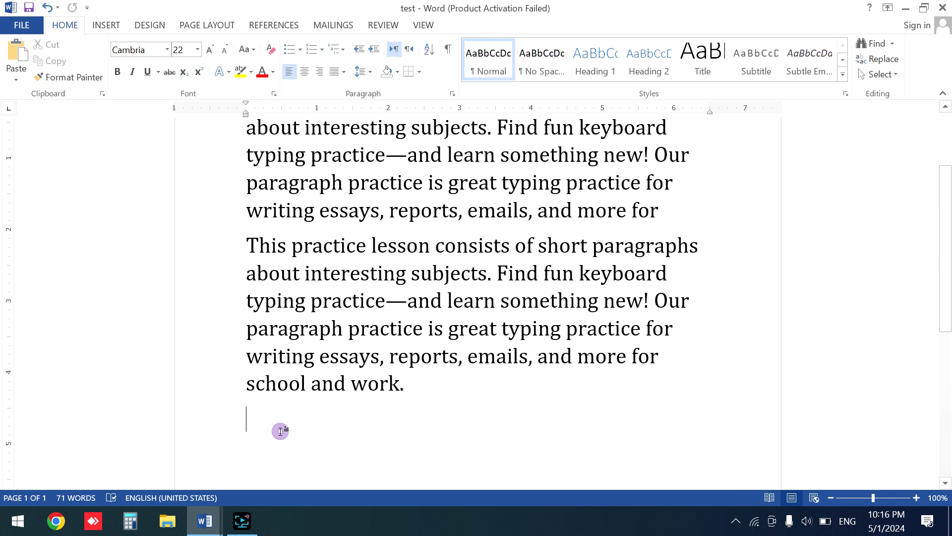
{"action": "key", "text": "ctrl+v"}
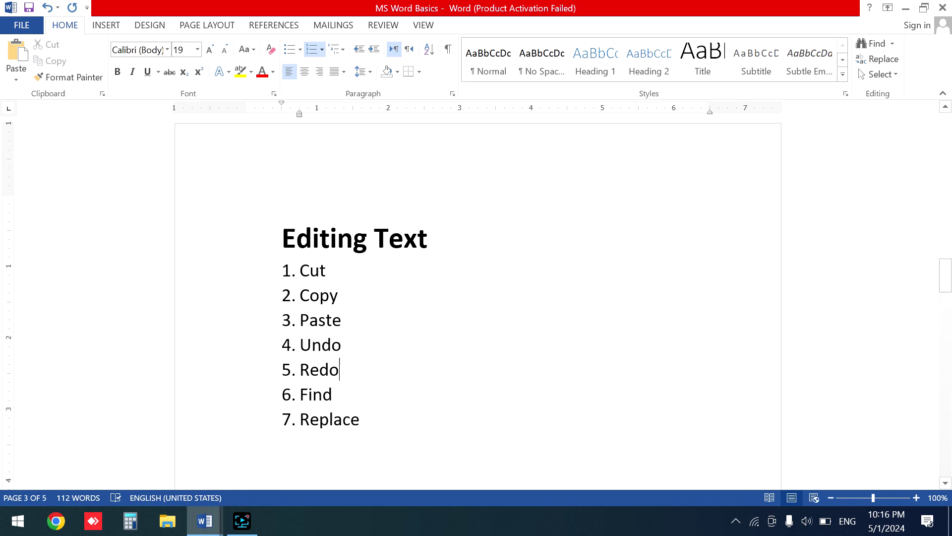
{"action": "left_click", "coordinate": [326, 268]}
{"action": "left_click", "coordinate": [345, 295]}
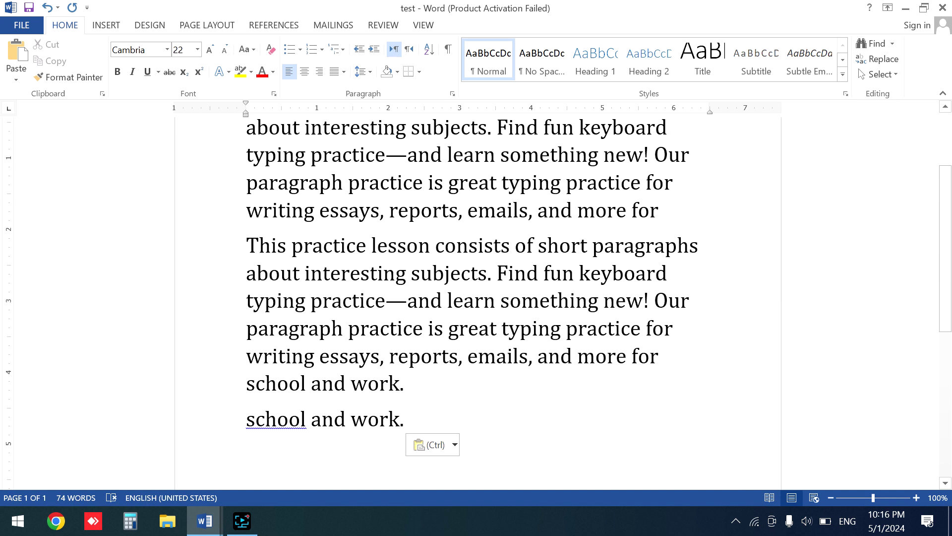
Copy the standalone "school and work." line in the test document and paste it onto a new line below
{"action": "left_click_drag", "start_coordinate": [412, 415], "coordinate": [285, 420]}
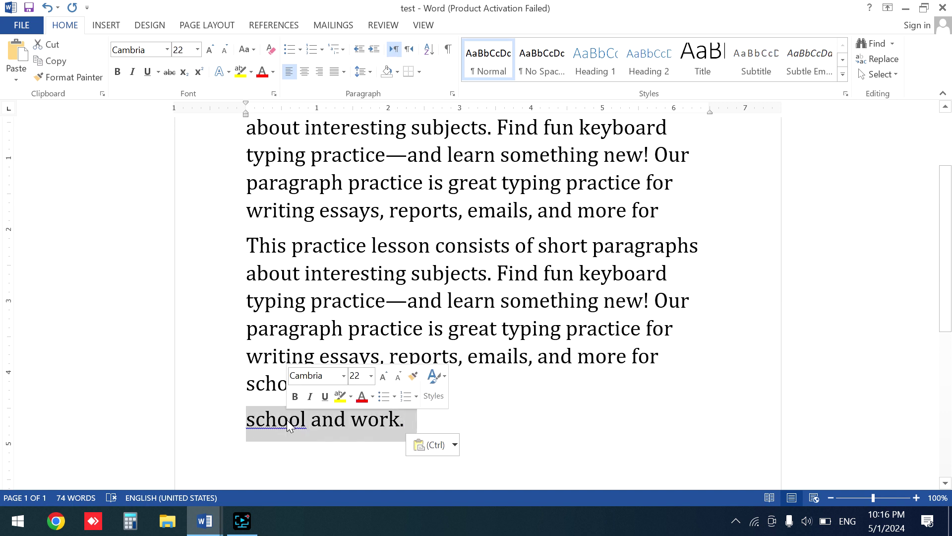
{"action": "right_click", "coordinate": [289, 421]}
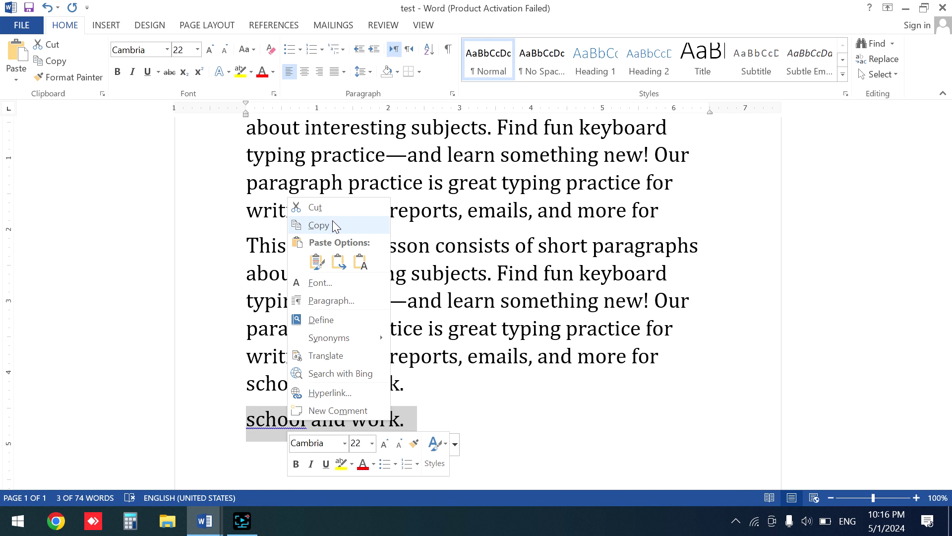
{"action": "left_click", "coordinate": [436, 411]}
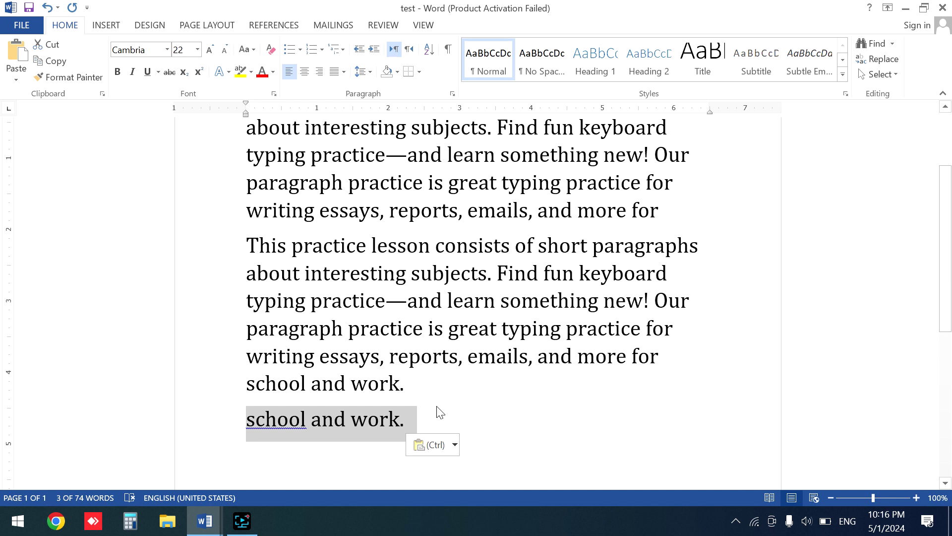
{"action": "key", "text": "Escape"}
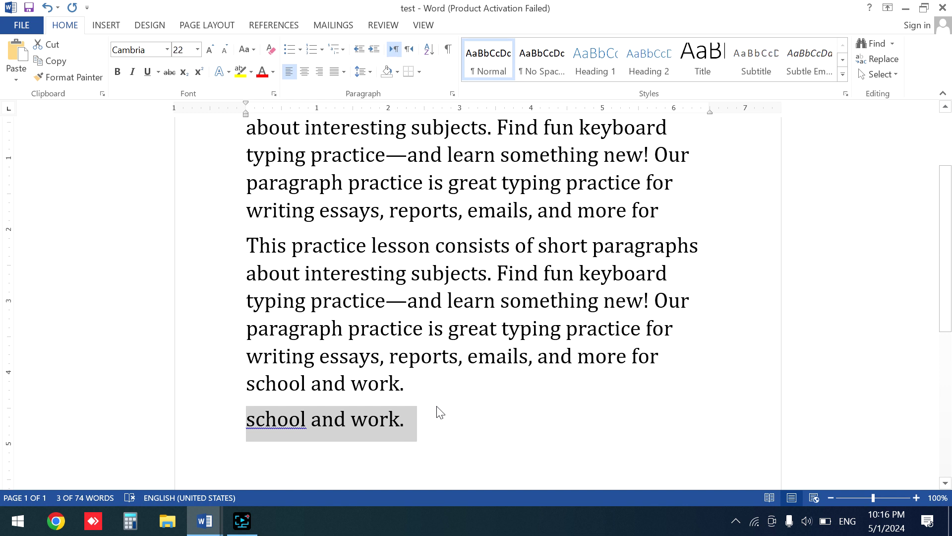
{"action": "left_click", "coordinate": [430, 435]}
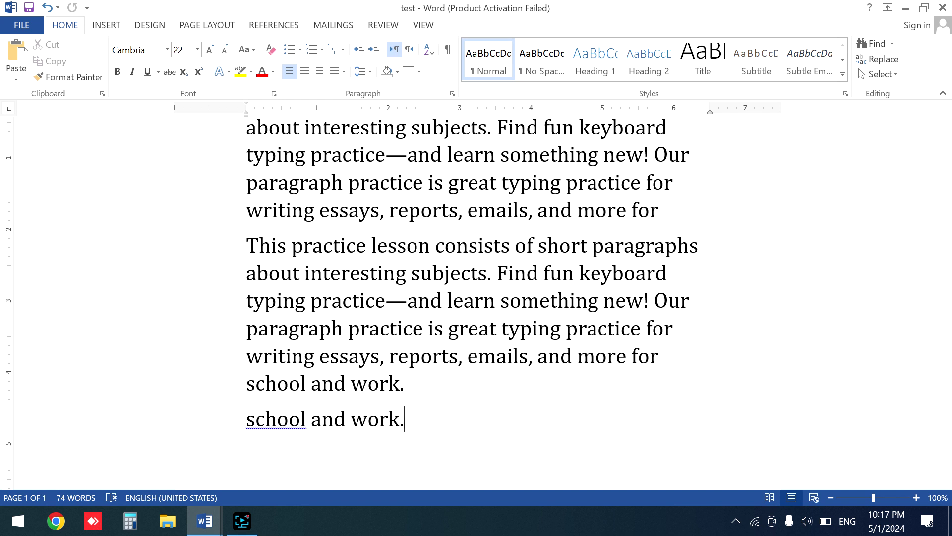
{"action": "key", "text": "Return"}
{"action": "key", "text": "ctrl+v"}
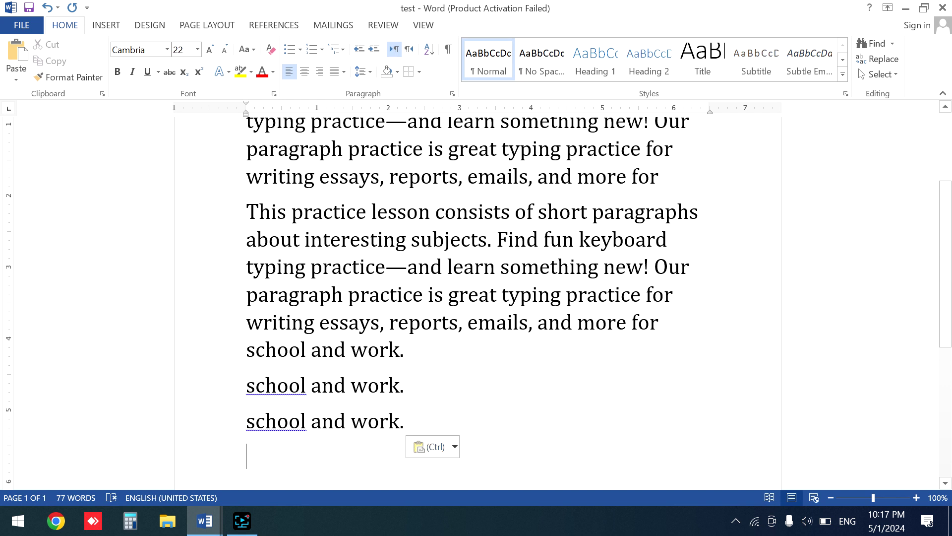
Copy the upper standalone "school and work." line and paste it as text only at the end of the last line
{"action": "triple_click", "coordinate": [412, 391]}
{"action": "key", "text": "ctrl+c"}
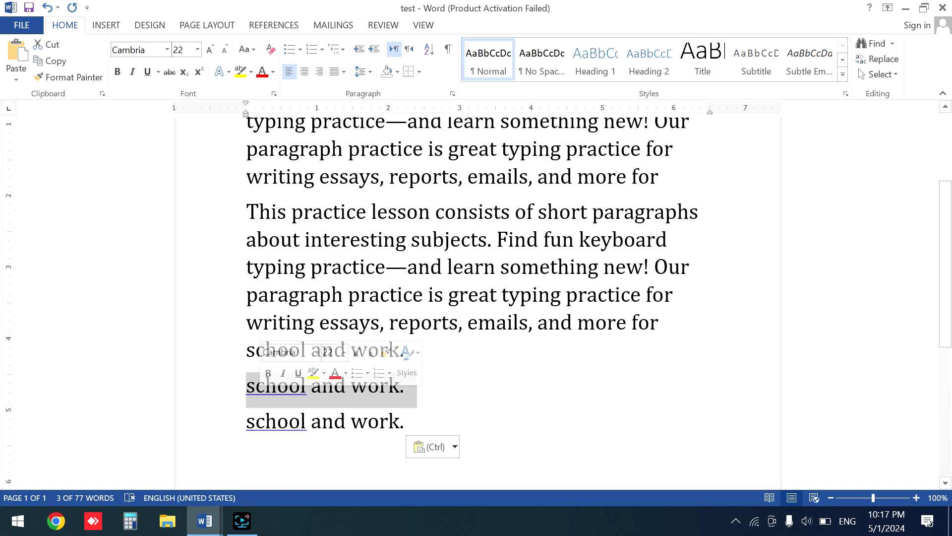
{"action": "left_click", "coordinate": [404, 421]}
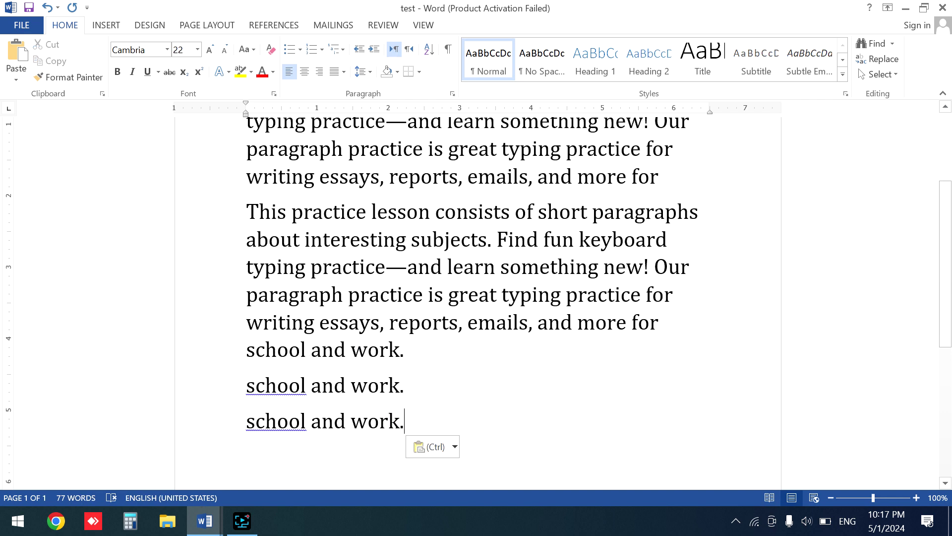
{"action": "key", "text": "alt+Tab"}
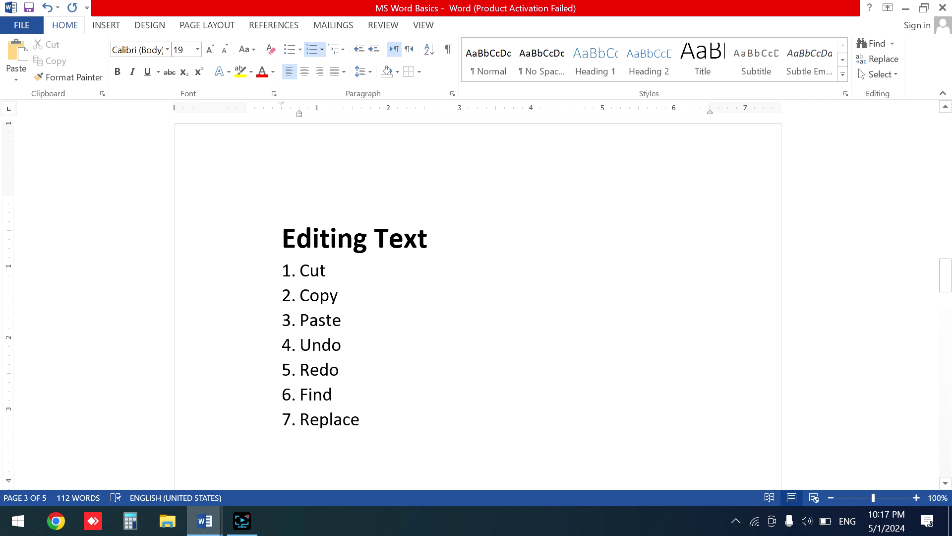
{"action": "key", "text": "alt+Tab"}
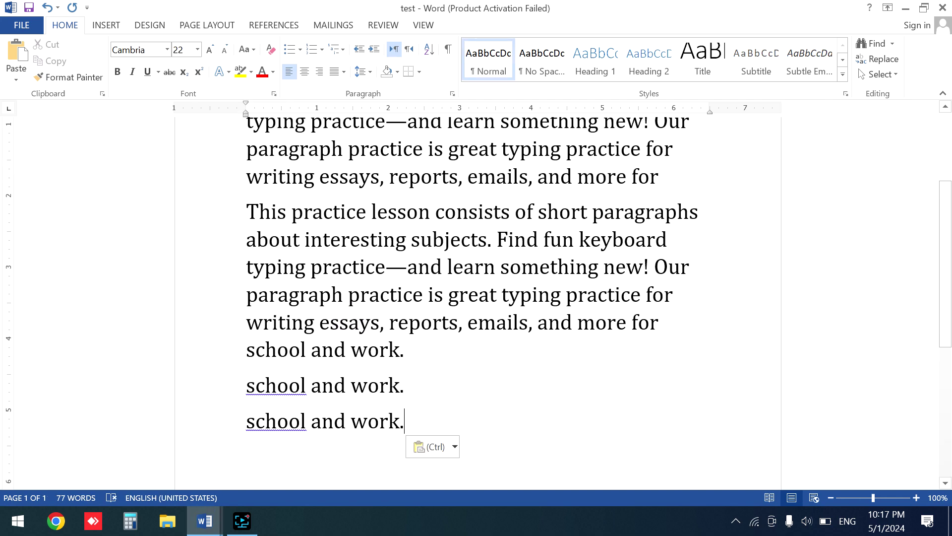
{"action": "right_click", "coordinate": [410, 424]}
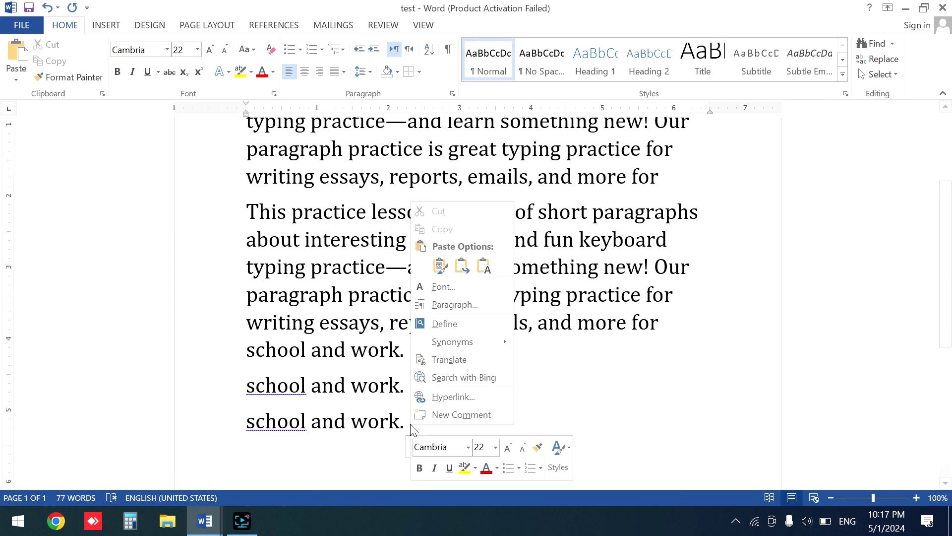
{"action": "left_click", "coordinate": [462, 266]}
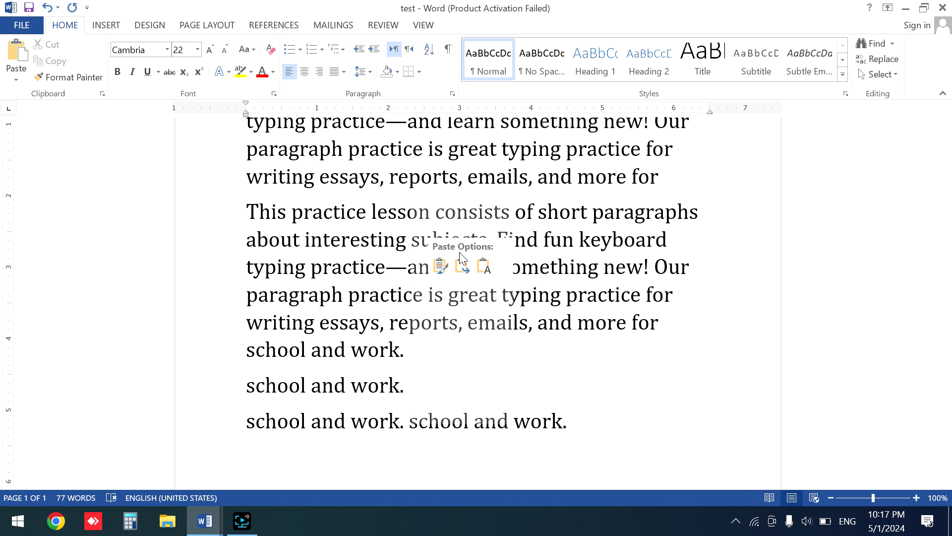
{"action": "left_click", "coordinate": [484, 265]}
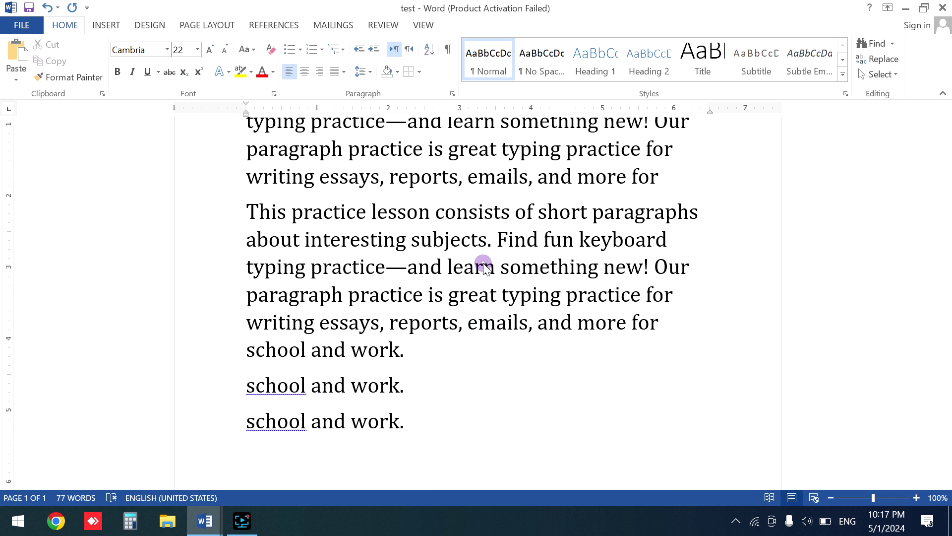
{"action": "key", "text": "ctrl+v"}
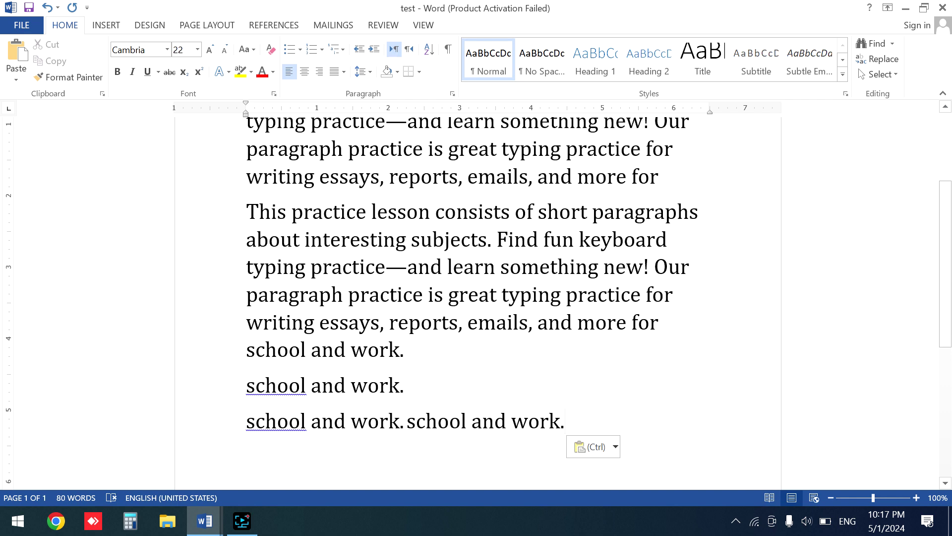
Undo the last paste of "school and work." in the test document
{"action": "key", "text": "alt+Tab"}
{"action": "left_click", "coordinate": [351, 340]}
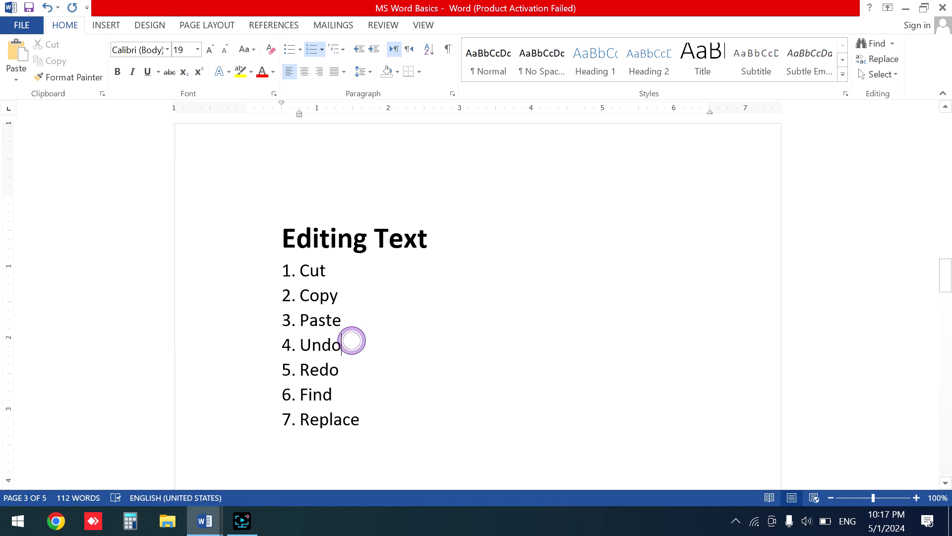
{"action": "key", "text": "alt+Tab"}
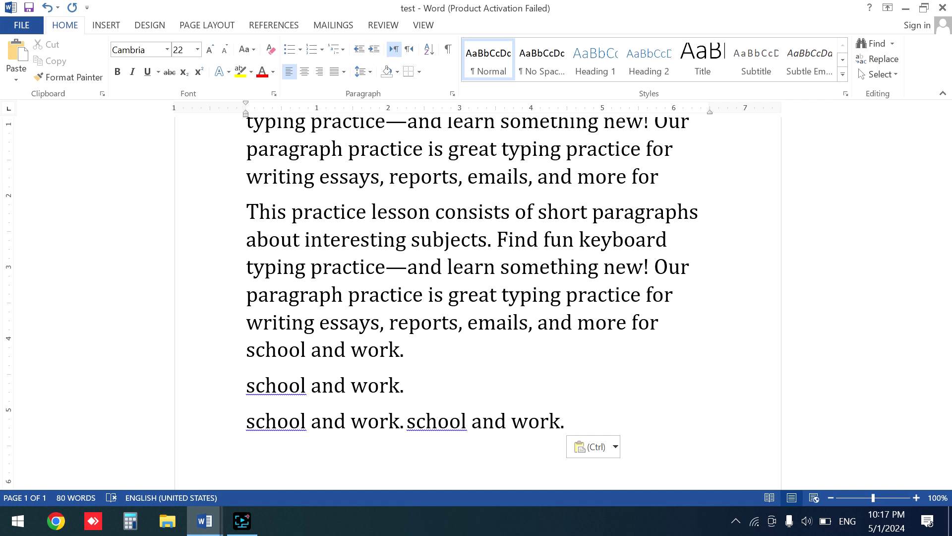
{"action": "key", "text": "ctrl+z"}
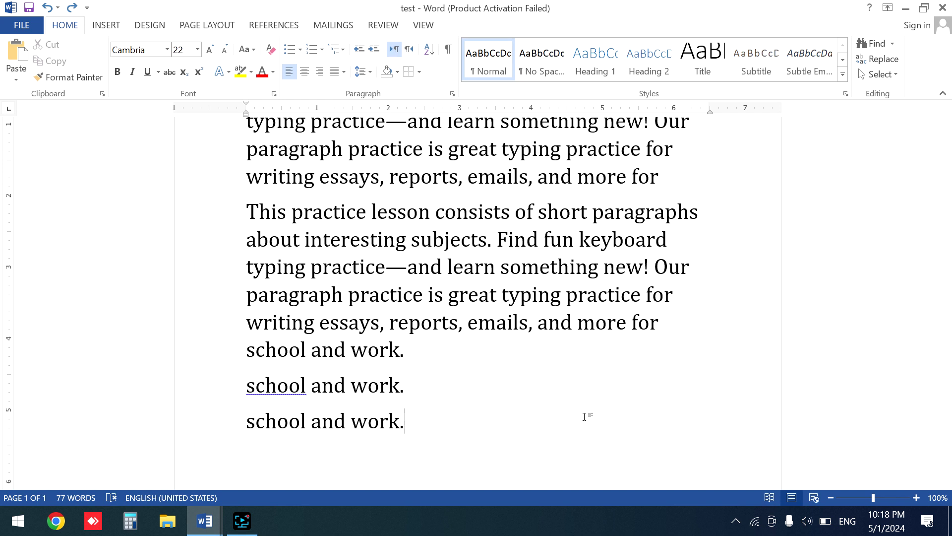
Remove the duplicate "school and work." text and its line at the end of the test document
{"action": "key", "text": "ctrl+BackSpace"}
{"action": "key", "text": "ctrl+BackSpace"}
{"action": "key", "text": "ctrl+BackSpace"}
{"action": "key", "text": "ctrl+BackSpace"}
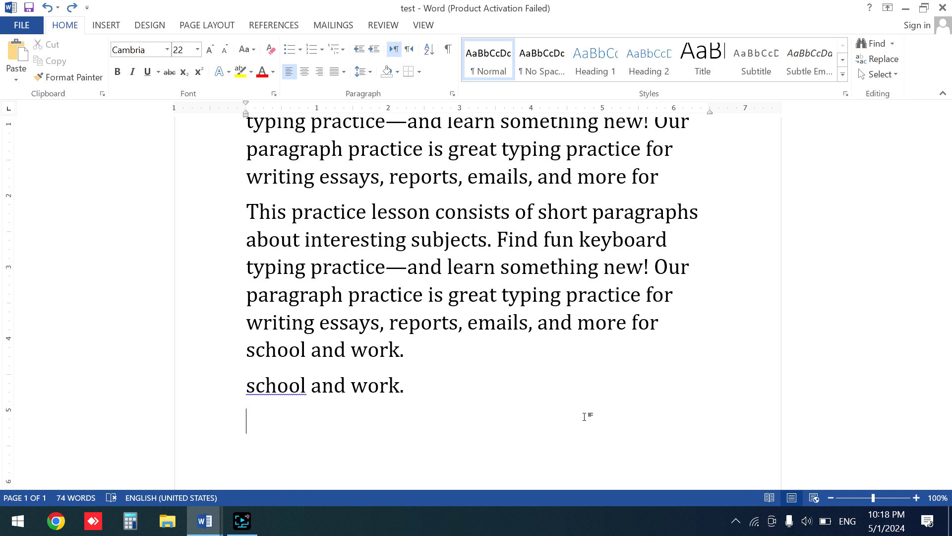
{"action": "key", "text": "BackSpace"}
{"action": "key", "text": "alt+Tab"}
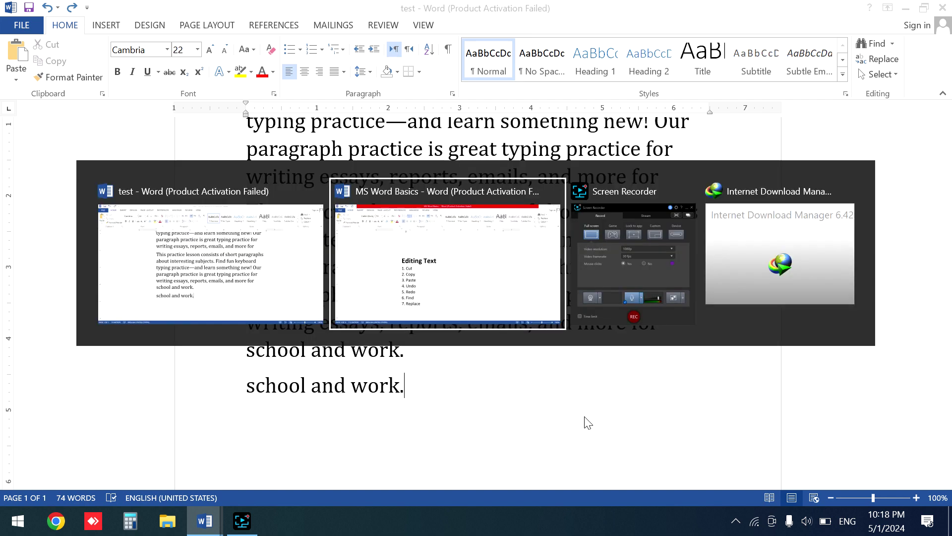
{"action": "key", "text": "alt+Tab"}
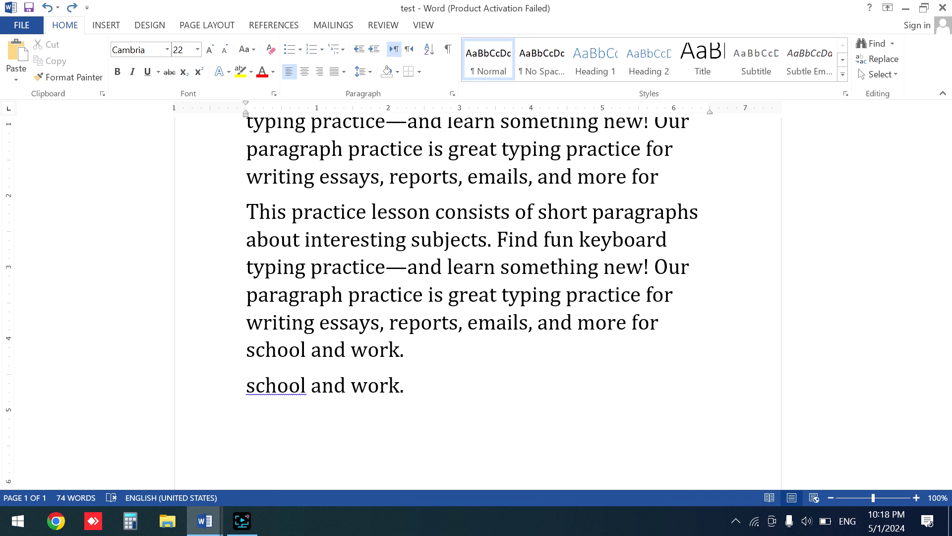
Paste "school and work." onto a new line at the end of the test document, and once more directly behind it
{"action": "key", "text": "Return"}
{"action": "key", "text": "ctrl+v"}
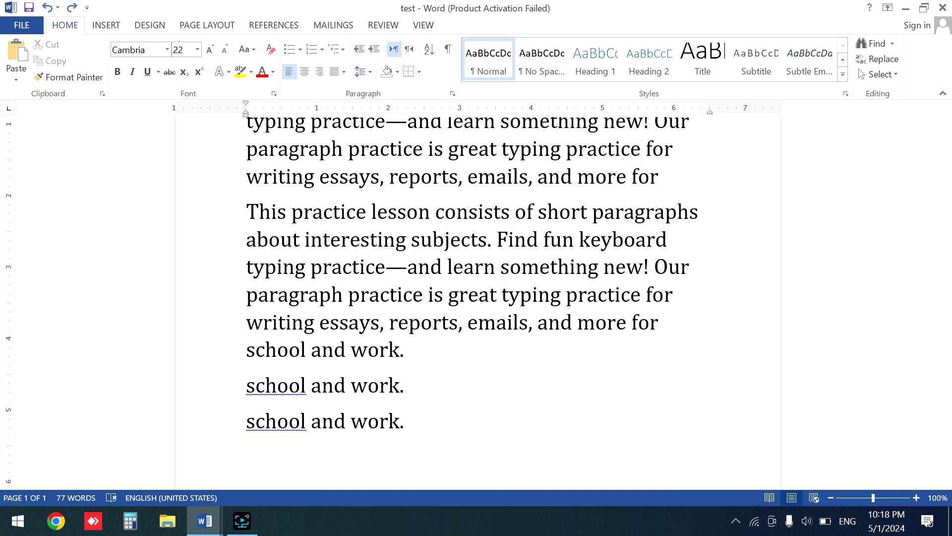
{"action": "key", "text": "BackSpace"}
{"action": "key", "text": "ctrl+v"}
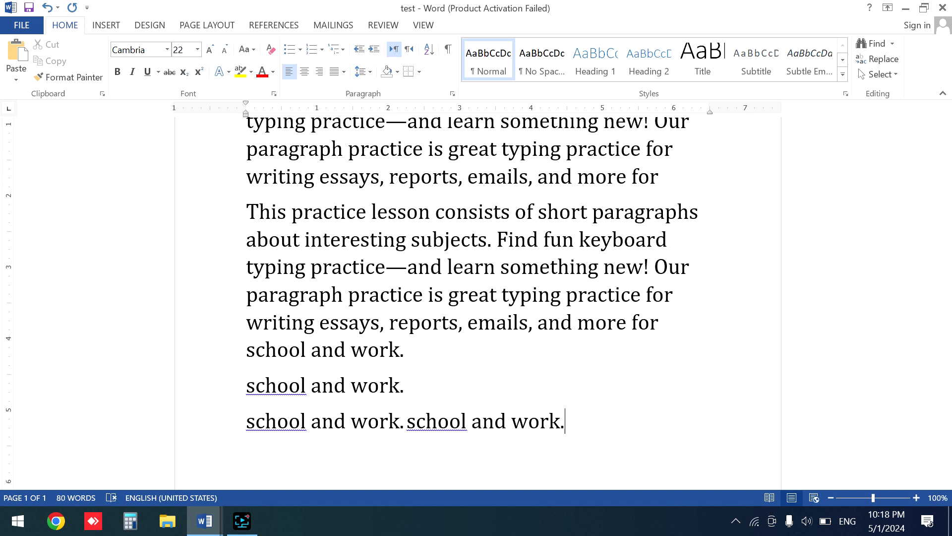
Undo the last paste of "school and work." and redo it
{"action": "key", "text": "ctrl+z"}
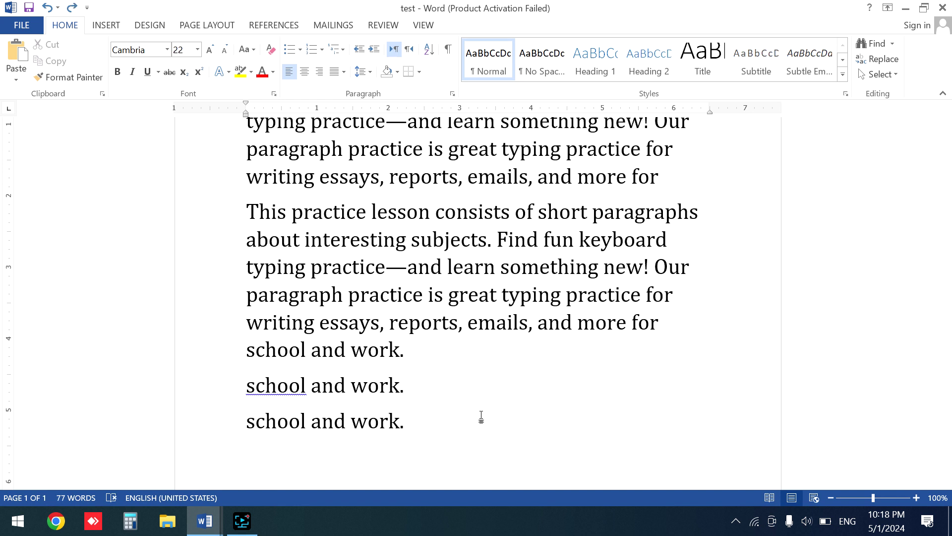
{"action": "key", "text": "ctrl+y"}
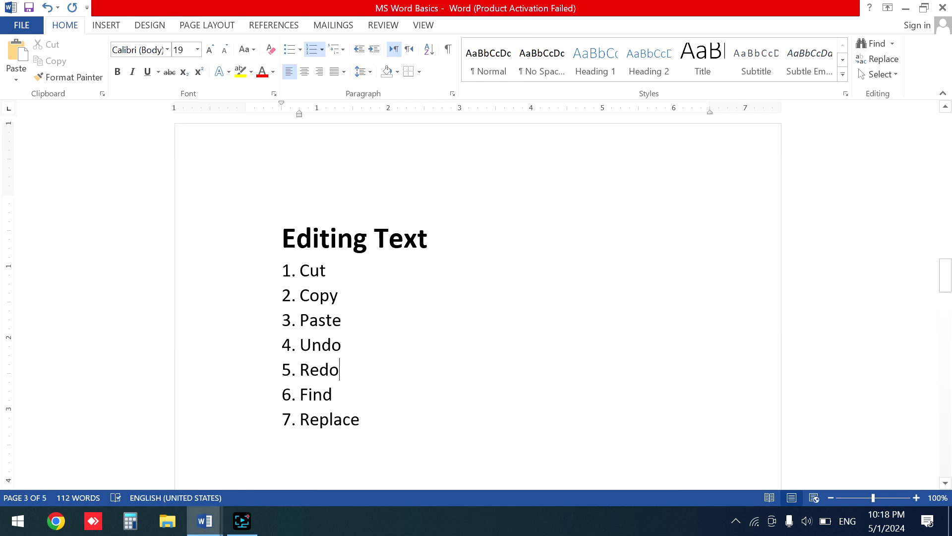
Search the test document for "writing" and close the search
{"action": "left_click", "coordinate": [332, 394]}
{"action": "key", "text": "alt"}
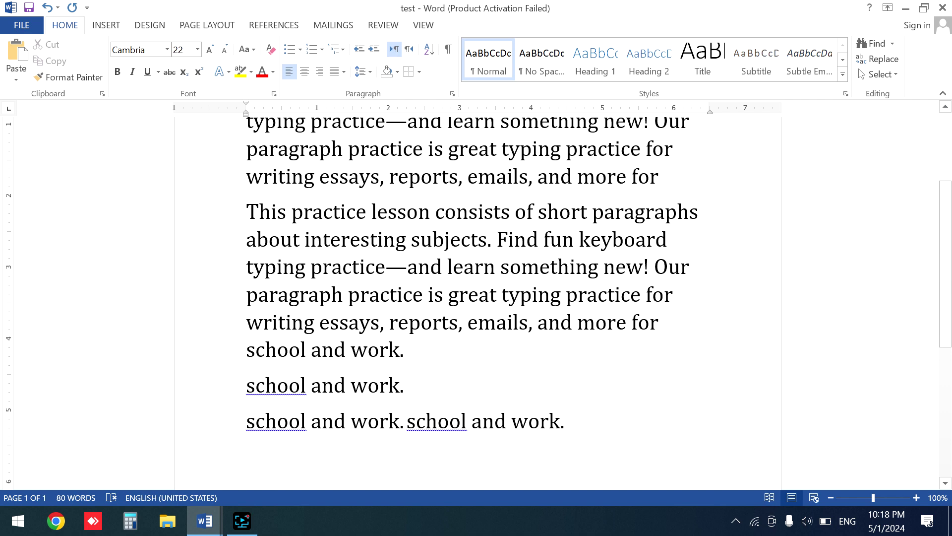
{"action": "key", "text": "ctrl+f"}
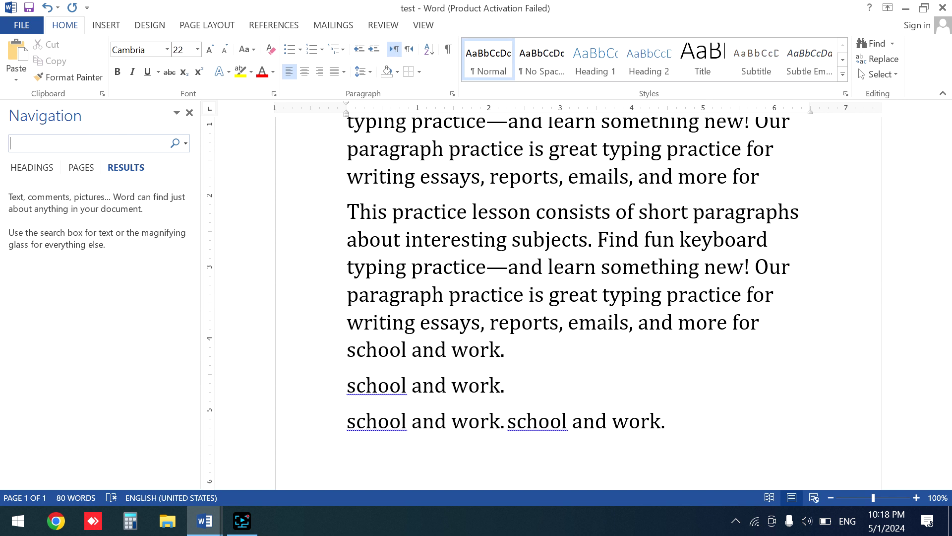
{"action": "type", "text": "writ"}
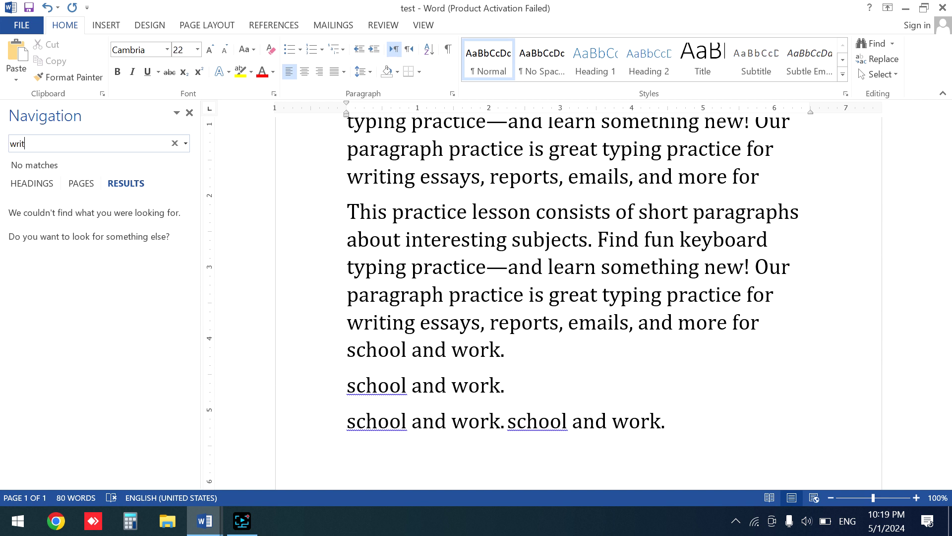
{"action": "type", "text": "ing"}
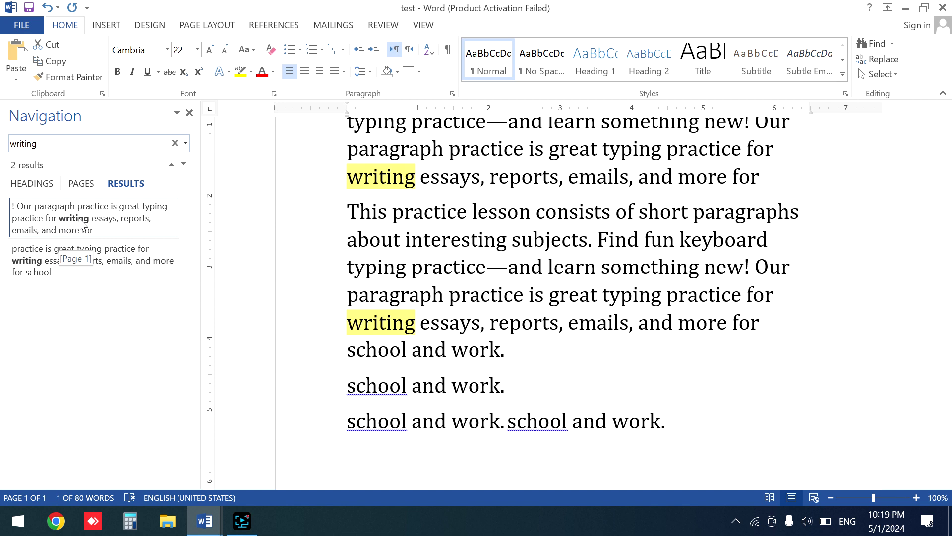
{"action": "left_click", "coordinate": [189, 113]}
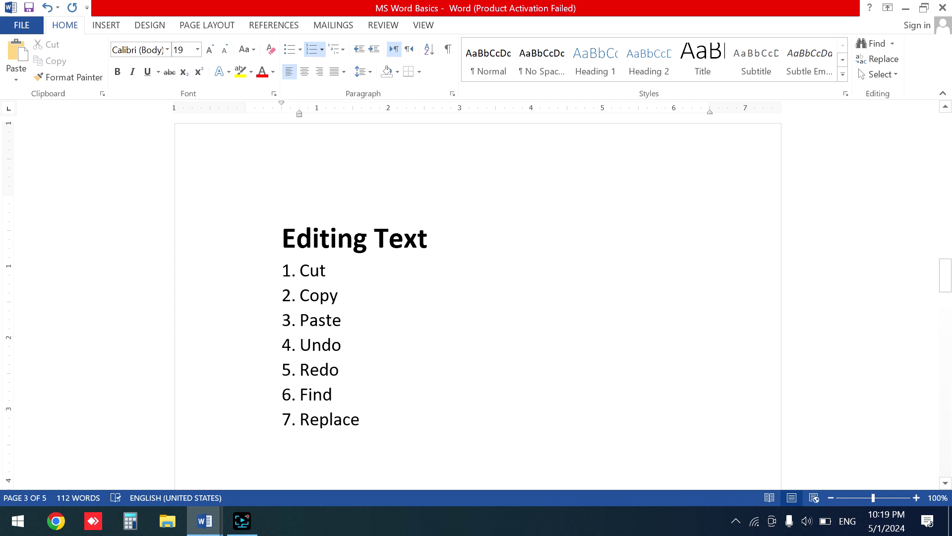
Open the Replace dialog for "writing" in the test document and move it aside so the paragraphs are less covered
{"action": "left_click", "coordinate": [364, 423]}
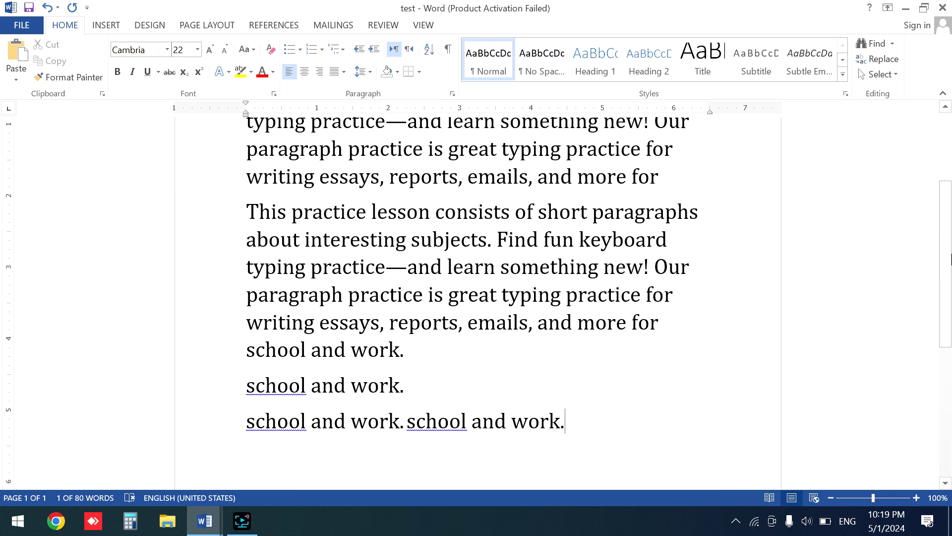
{"action": "scroll", "coordinate": [950, 258], "scroll_direction": "up", "scroll_amount": 3}
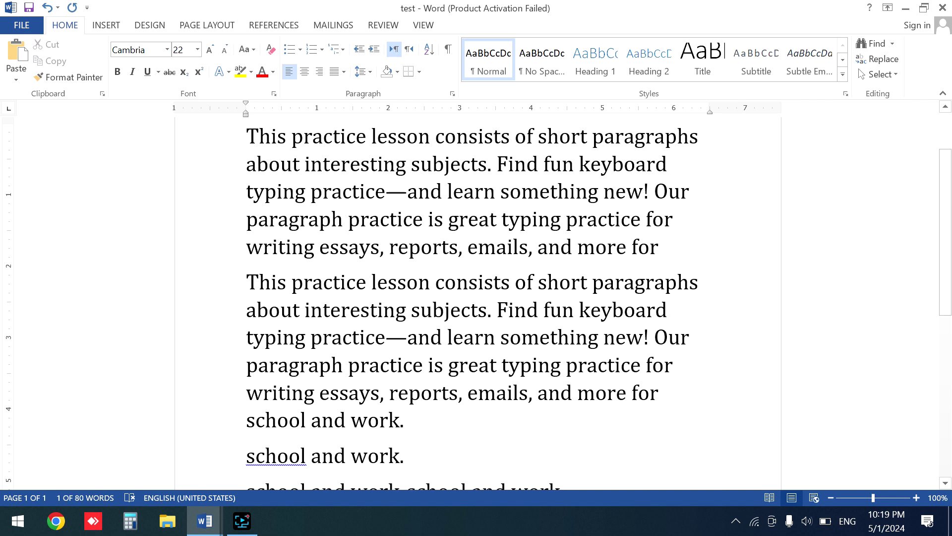
{"action": "key", "text": "ctrl+h"}
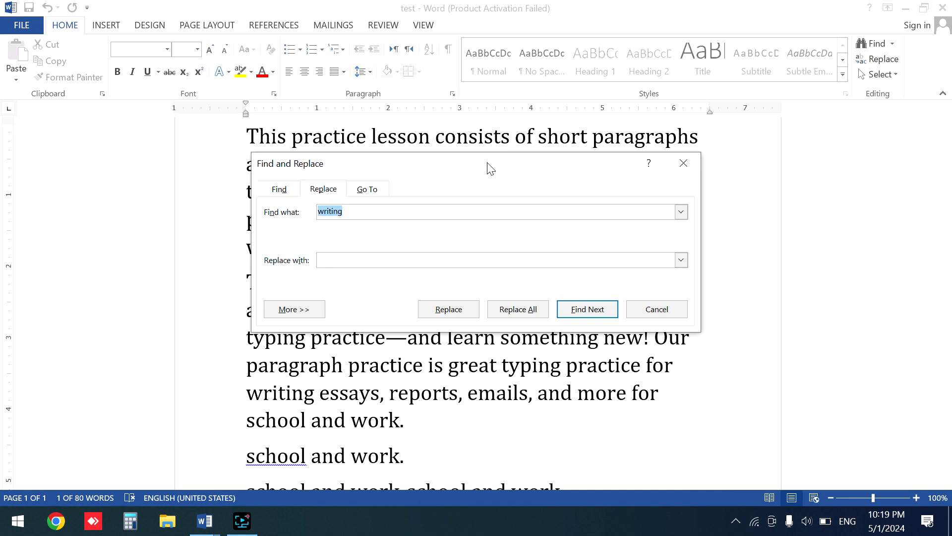
{"action": "left_click_drag", "start_coordinate": [490, 169], "coordinate": [759, 187]}
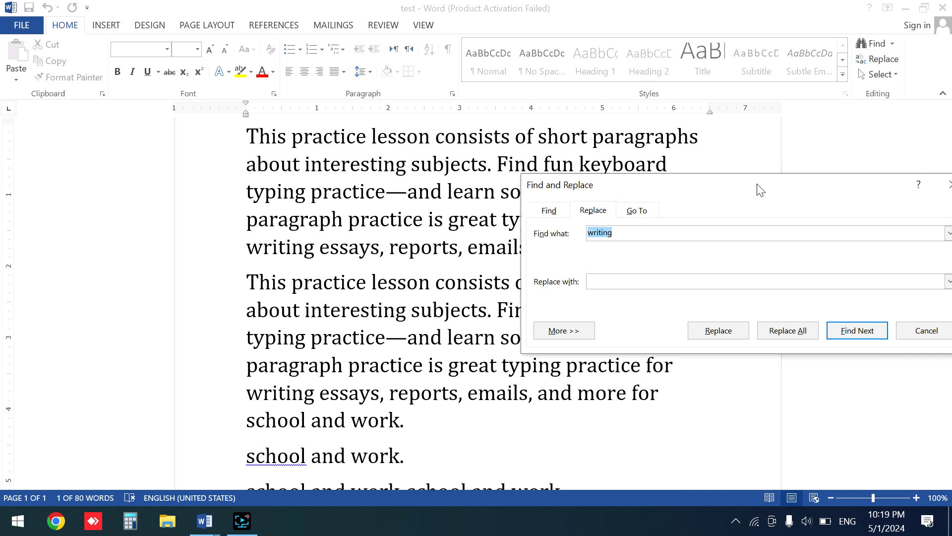
Enter "written" as the replacement text for "writing"
{"action": "left_click", "coordinate": [655, 278]}
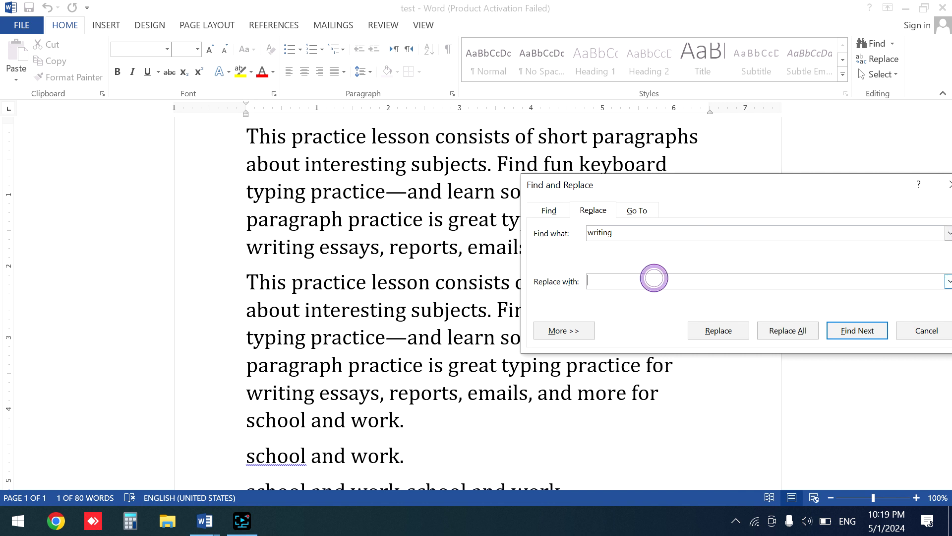
{"action": "type", "text": "w"}
{"action": "key", "text": "BackSpace"}
{"action": "type", "text": "wriitt"}
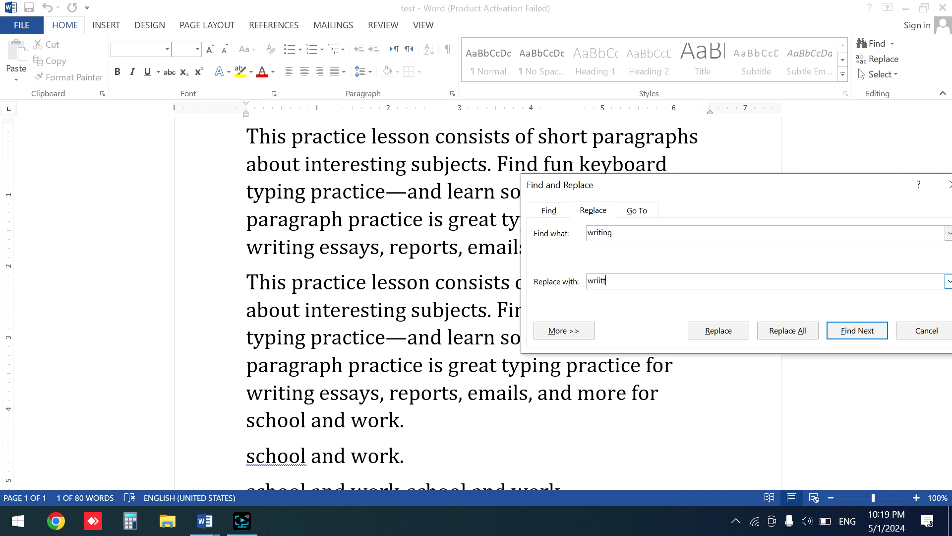
{"action": "type", "text": "in"}
{"action": "key", "text": "BackSpace"}
{"action": "key", "text": "BackSpace"}
{"action": "key", "text": "BackSpace"}
{"action": "key", "text": "BackSpace"}
{"action": "key", "text": "BackSpace"}
{"action": "type", "text": "i"}
{"action": "key", "text": "BackSpace"}
{"action": "type", "text": "tten"}
Replace all occurrences of "writing" with "written" in the test document and close the dialog
{"action": "left_click", "coordinate": [787, 334]}
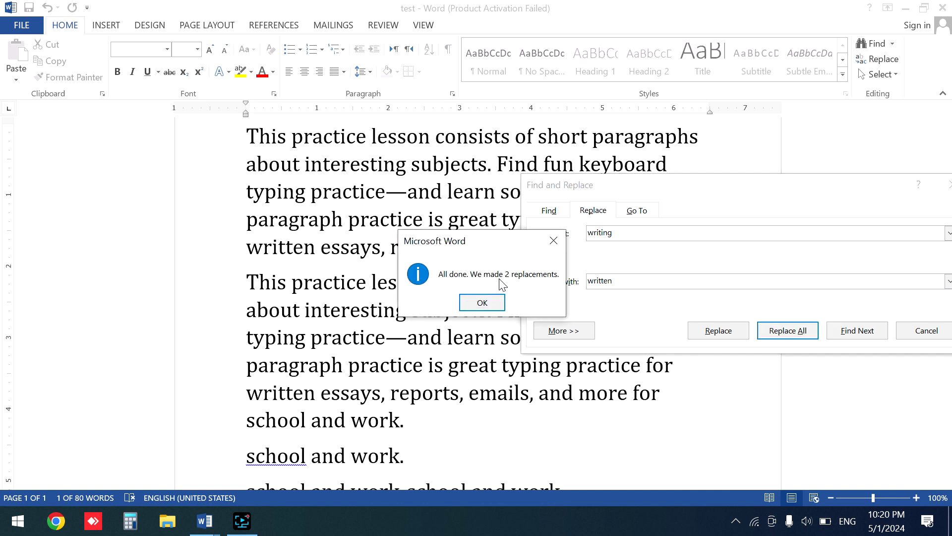
{"action": "left_click", "coordinate": [482, 303]}
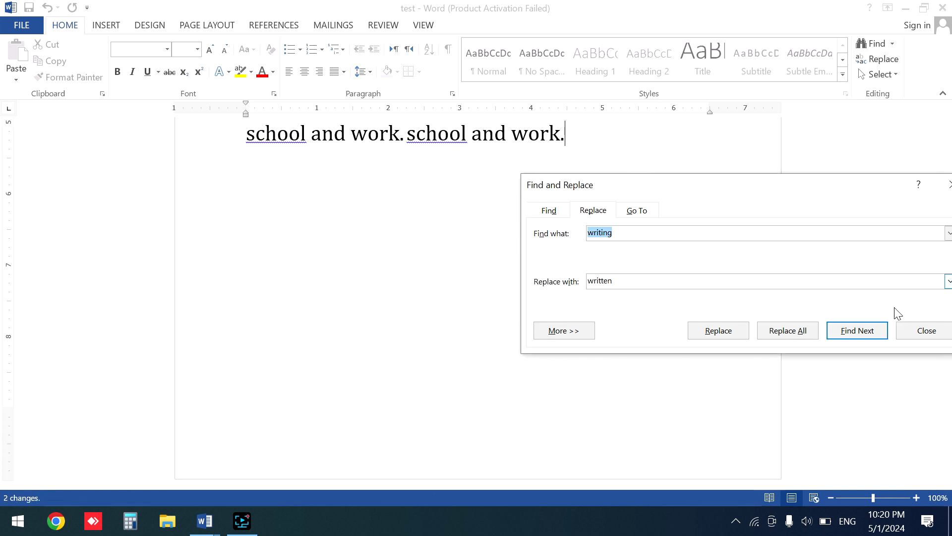
{"action": "left_click", "coordinate": [927, 332]}
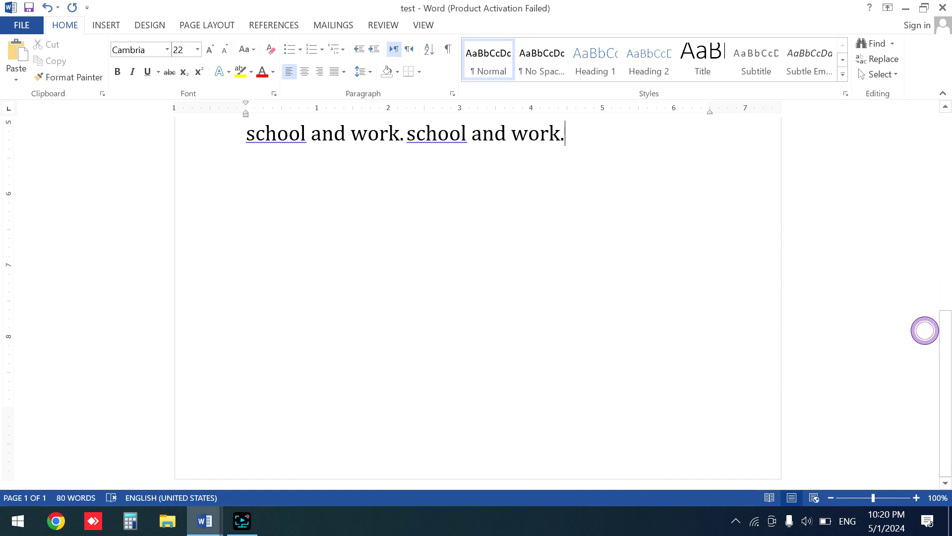
Check the replacements by selecting the word "written" in the second paragraph and in the first paragraph
{"action": "scroll", "coordinate": [565, 133], "scroll_direction": "up", "scroll_amount": 10}
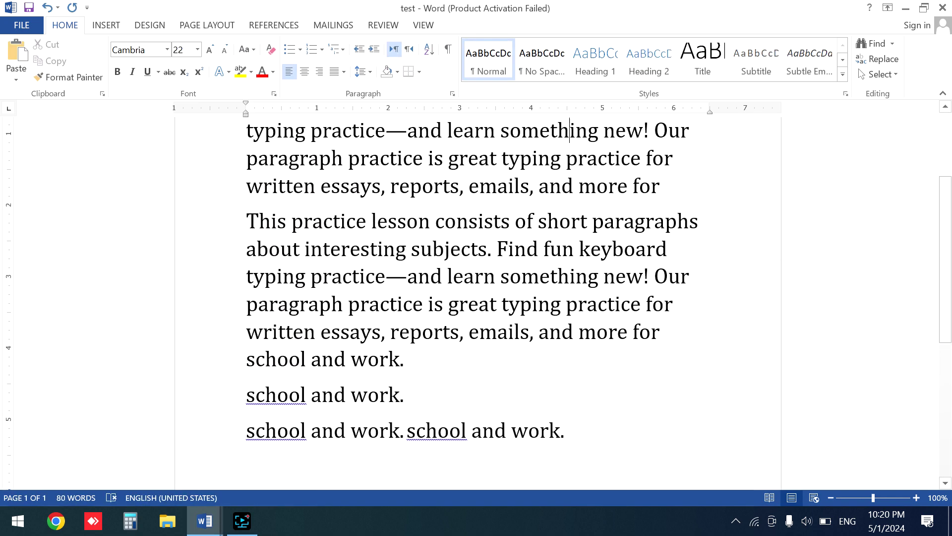
{"action": "left_click", "coordinate": [313, 331]}
{"action": "double_click", "coordinate": [312, 331]}
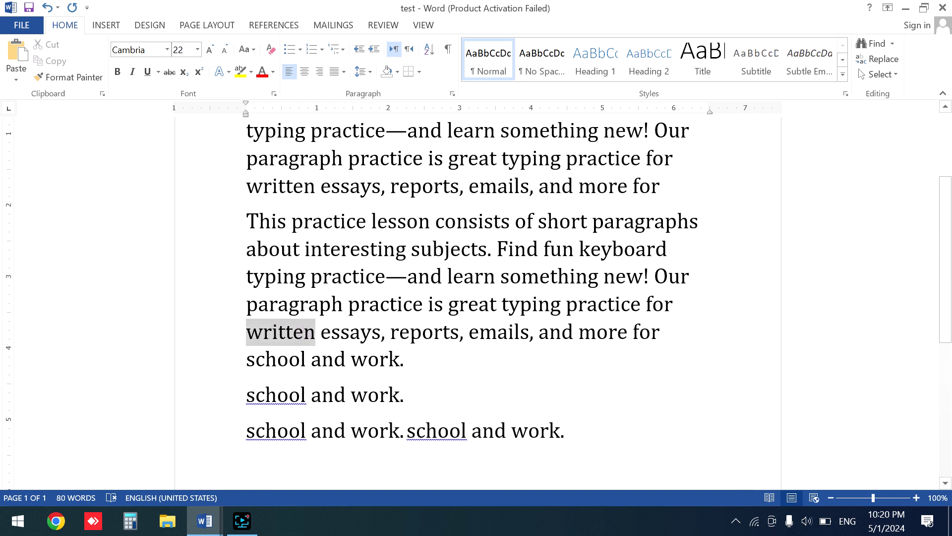
{"action": "left_click", "coordinate": [315, 188]}
{"action": "left_click_drag", "start_coordinate": [315, 189], "coordinate": [247, 189]}
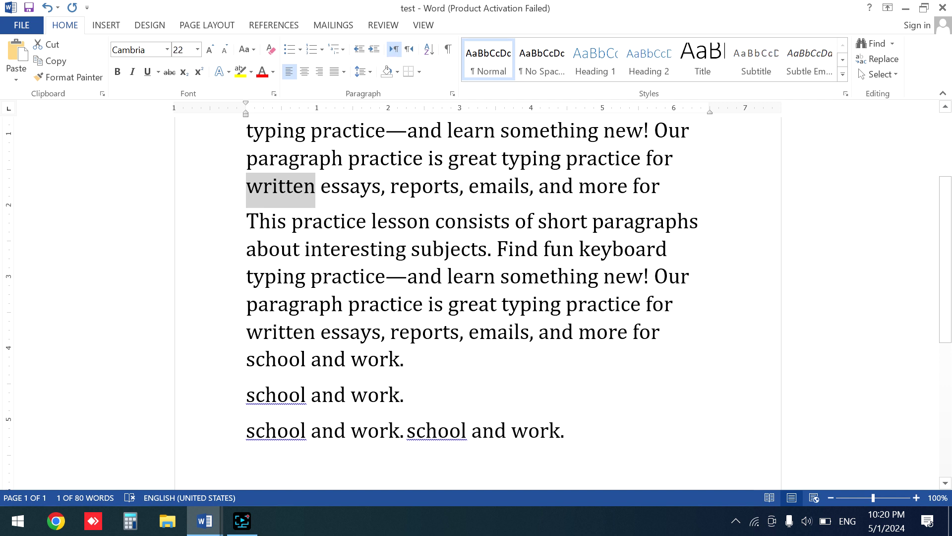